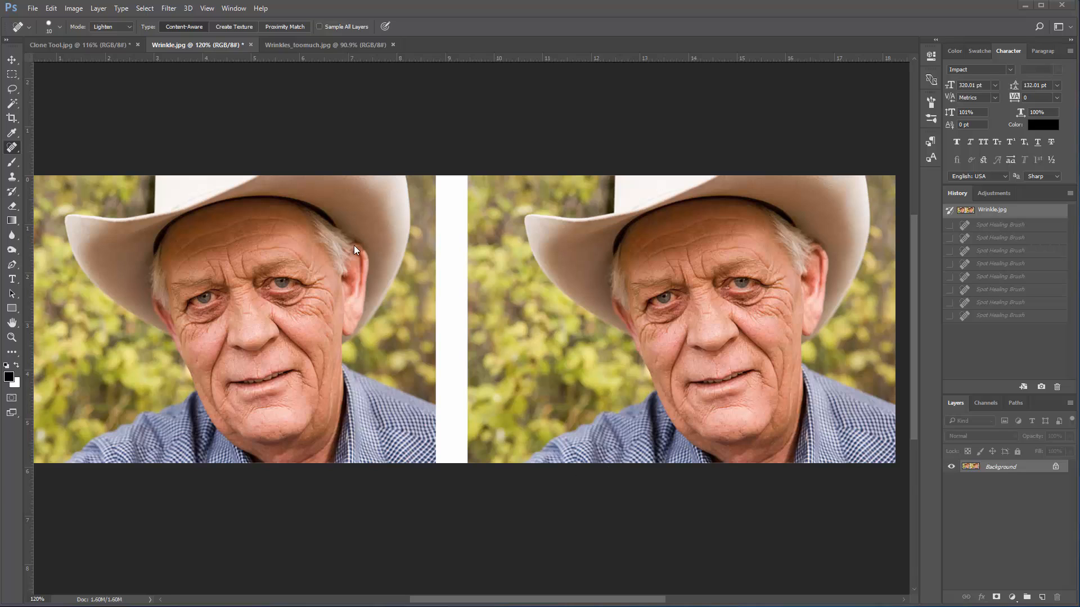
Step: Heal a wrinkle below the outer eye corner on the ear side of the left portrait with a small Spot Healing Brush
{"action": "scroll", "coordinate": [244, 306], "scroll_direction": "up", "scroll_amount": 3}
{"action": "scroll", "coordinate": [254, 312], "scroll_direction": "down", "scroll_amount": 2}
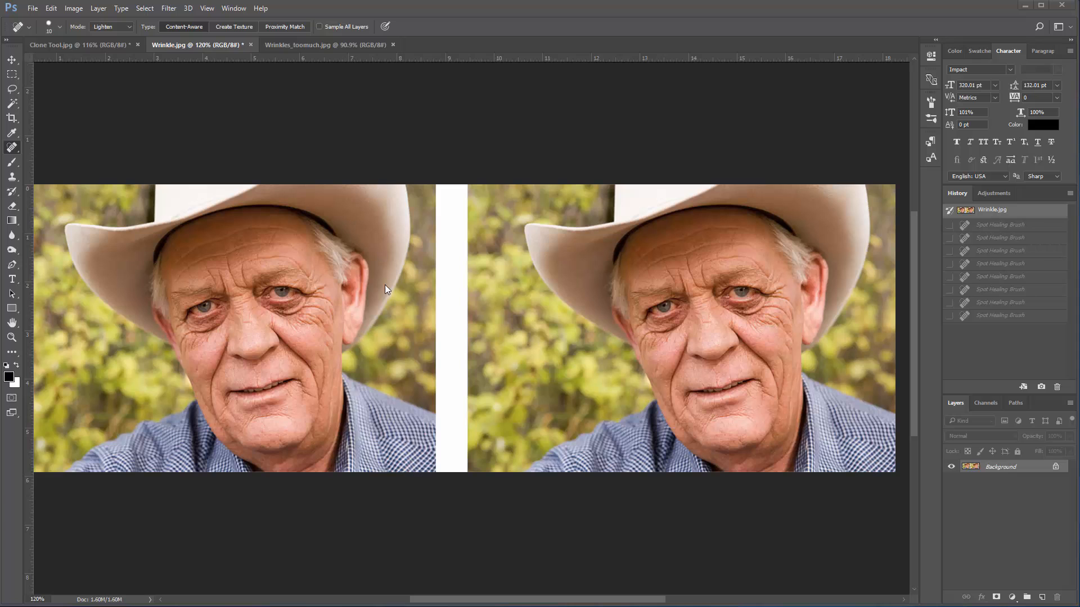
{"action": "scroll", "coordinate": [302, 343], "scroll_direction": "up", "scroll_amount": 4}
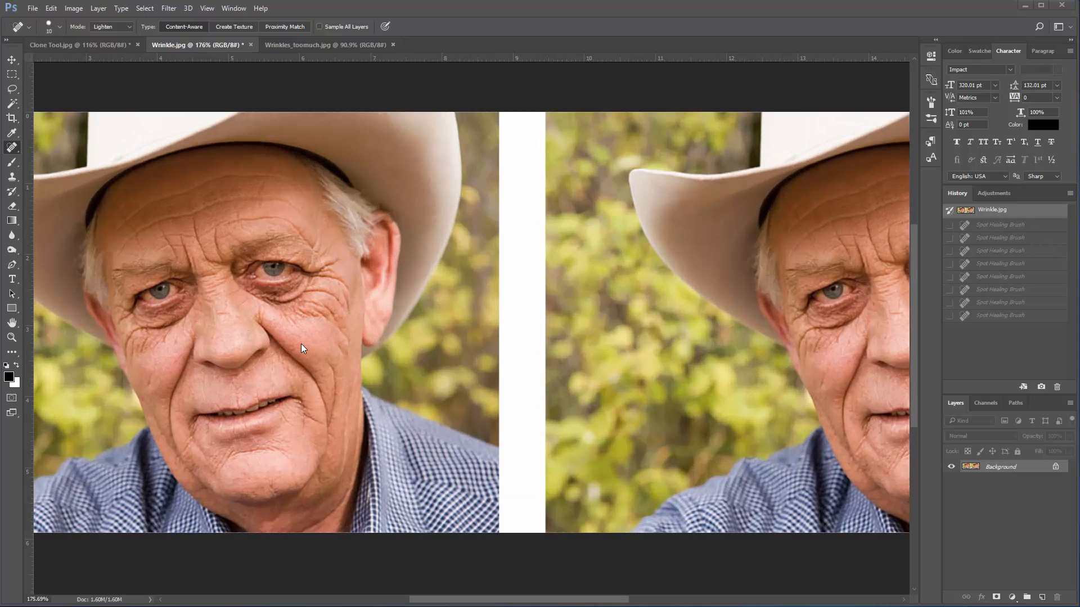
{"action": "left_click_drag", "start_coordinate": [248, 315], "coordinate": [395, 324]}
{"action": "left_click_drag", "start_coordinate": [260, 303], "coordinate": [471, 323]}
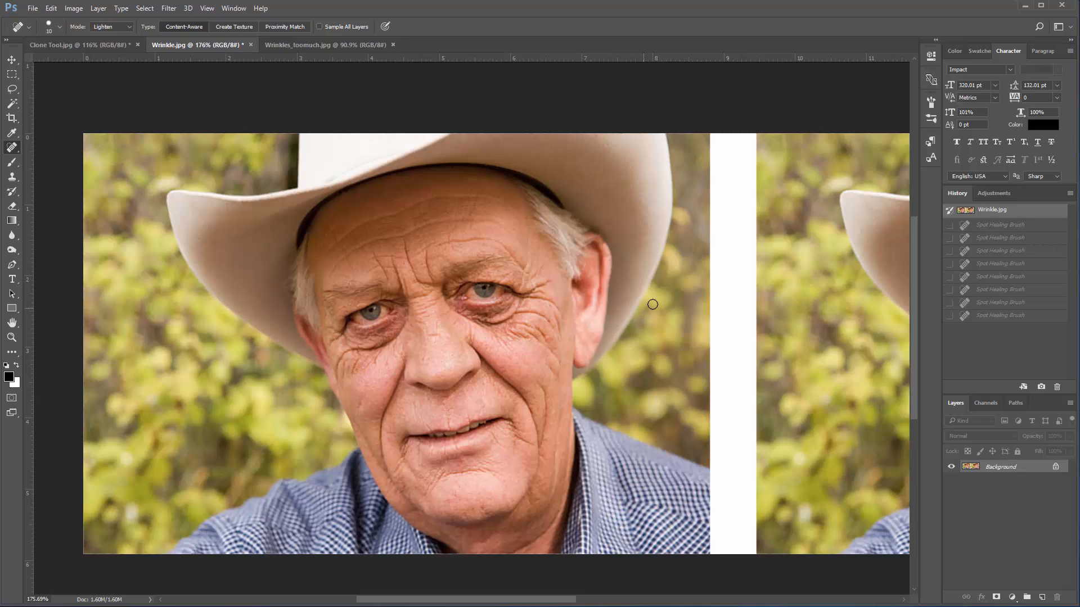
{"action": "right_click", "coordinate": [12, 149]}
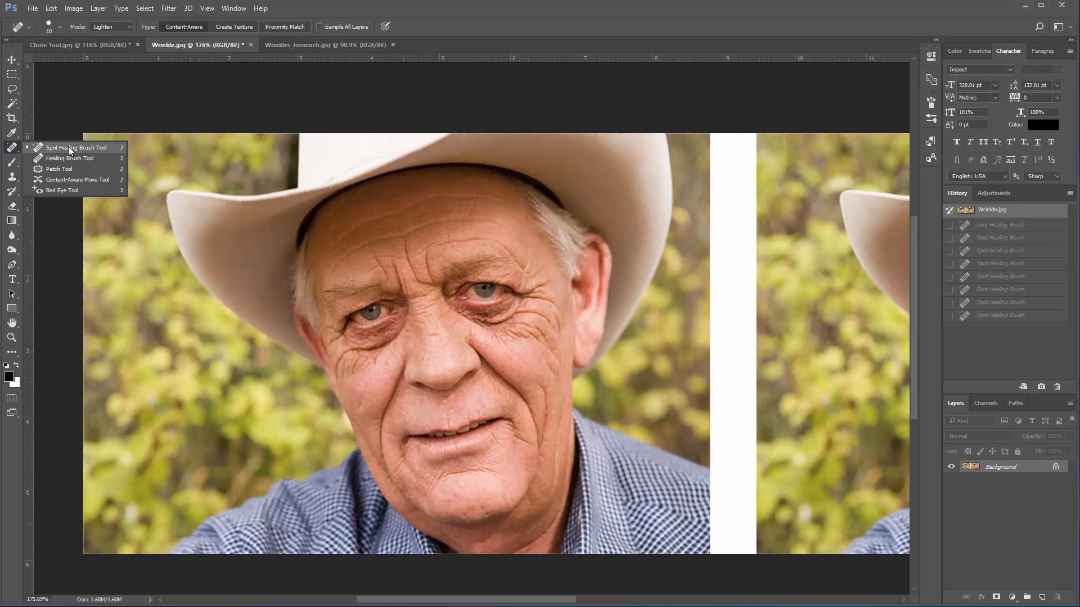
{"action": "left_click", "coordinate": [11, 148]}
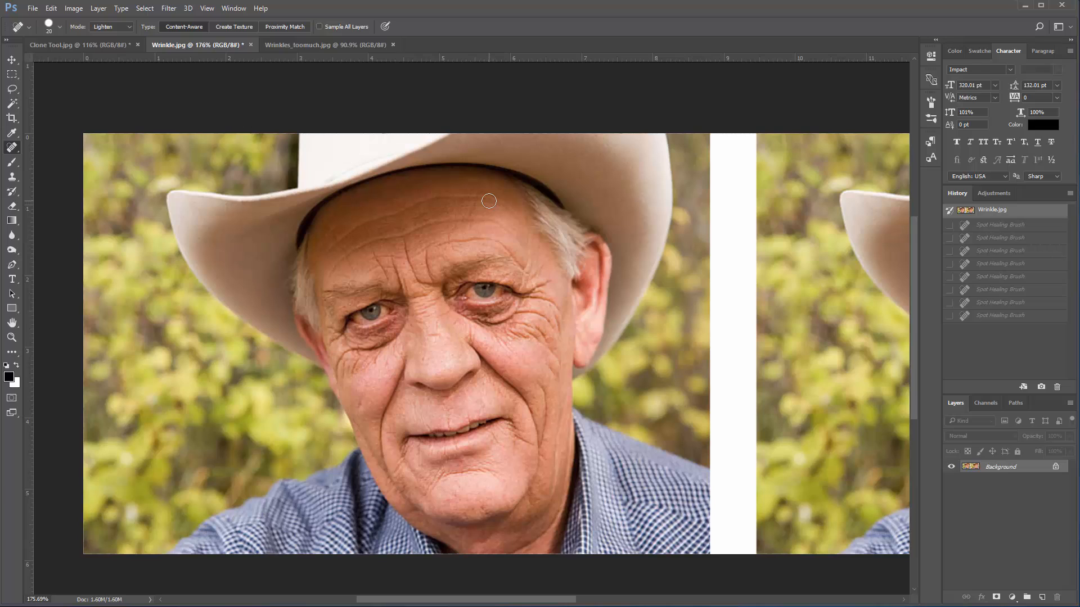
{"action": "key", "text": "bracketright"}
{"action": "key", "text": "bracketleft"}
{"action": "key", "text": "bracketleft"}
{"action": "key", "text": "bracketleft"}
{"action": "left_click_drag", "start_coordinate": [516, 312], "coordinate": [555, 329]}
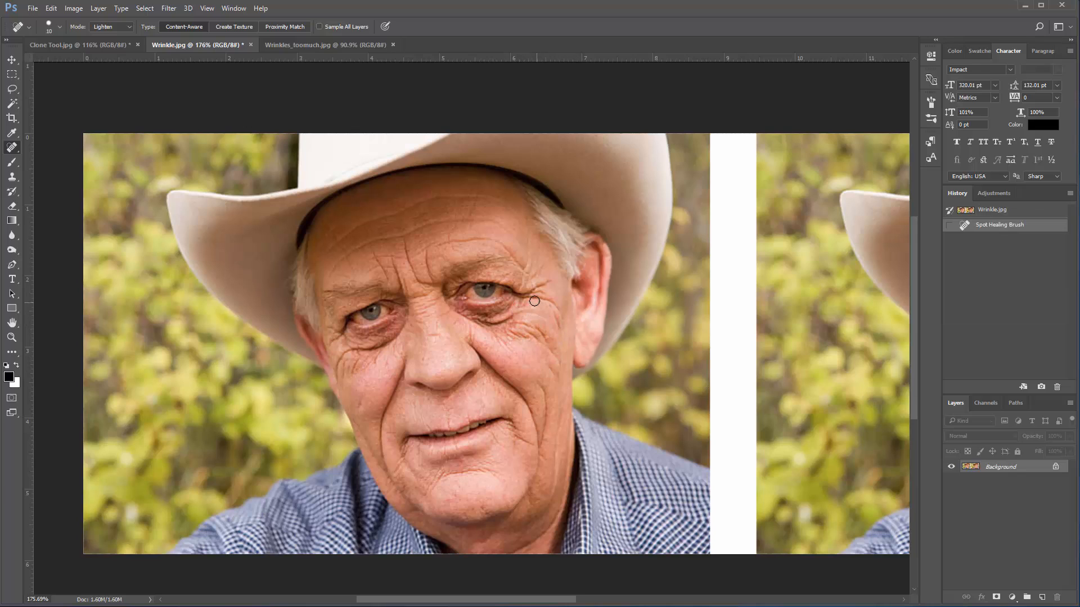
Step: Heal the crow's feet near the ear and the bags under both eyes with the Spot Healing Brush in Lighten mode
{"action": "mouse_move", "coordinate": [526, 293]}
{"action": "left_mouse_down"}
{"action": "mouse_move", "coordinate": [563, 312]}
{"action": "mouse_move", "coordinate": [523, 288]}
{"action": "mouse_move", "coordinate": [556, 298]}
{"action": "left_mouse_up"}
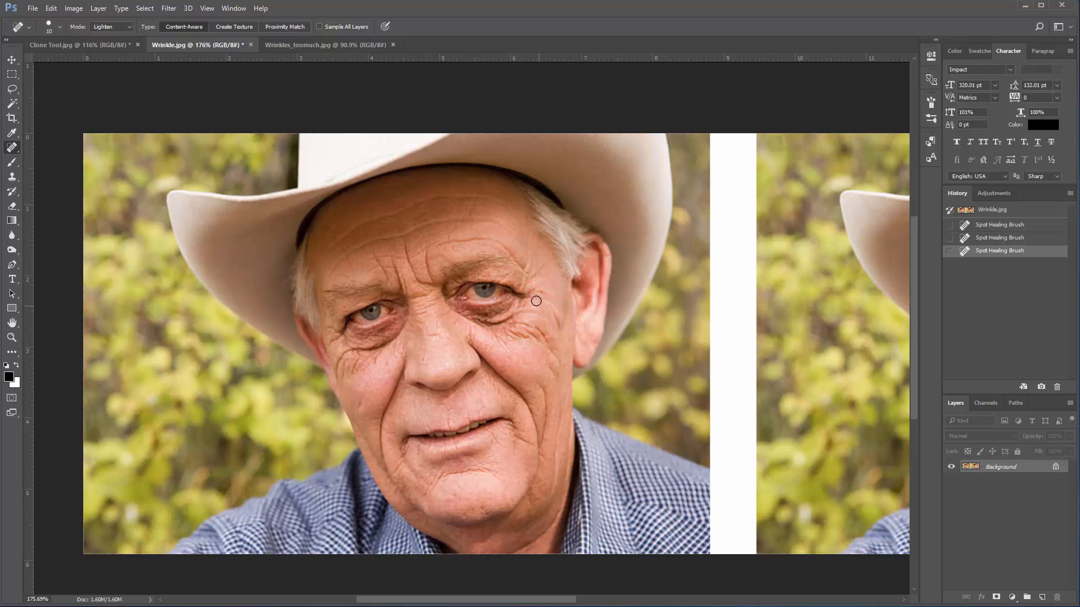
{"action": "left_click_drag", "start_coordinate": [562, 334], "coordinate": [557, 309]}
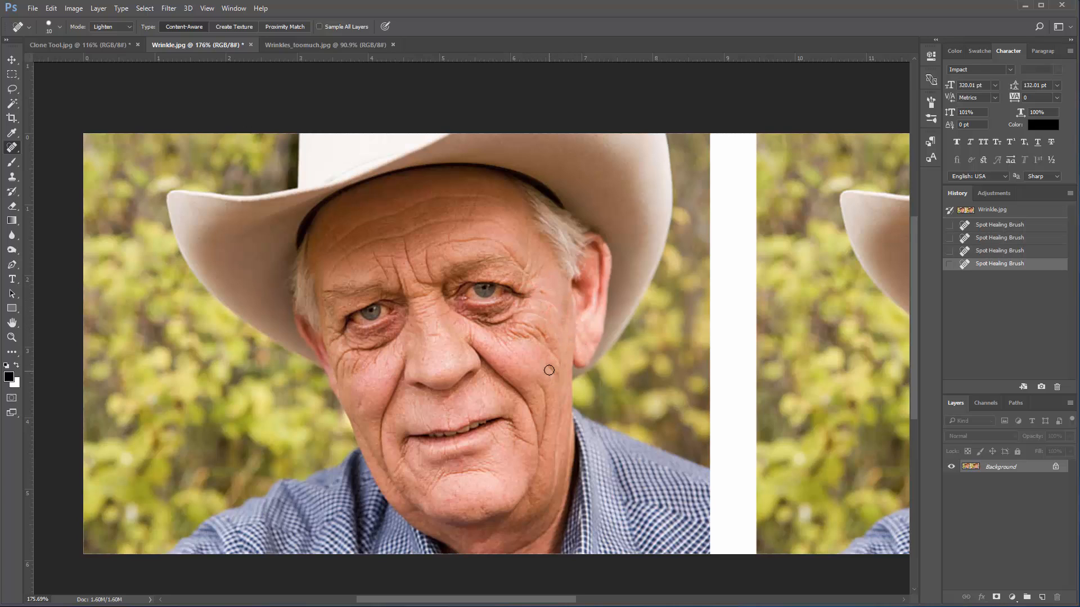
{"action": "left_click_drag", "start_coordinate": [472, 322], "coordinate": [522, 312]}
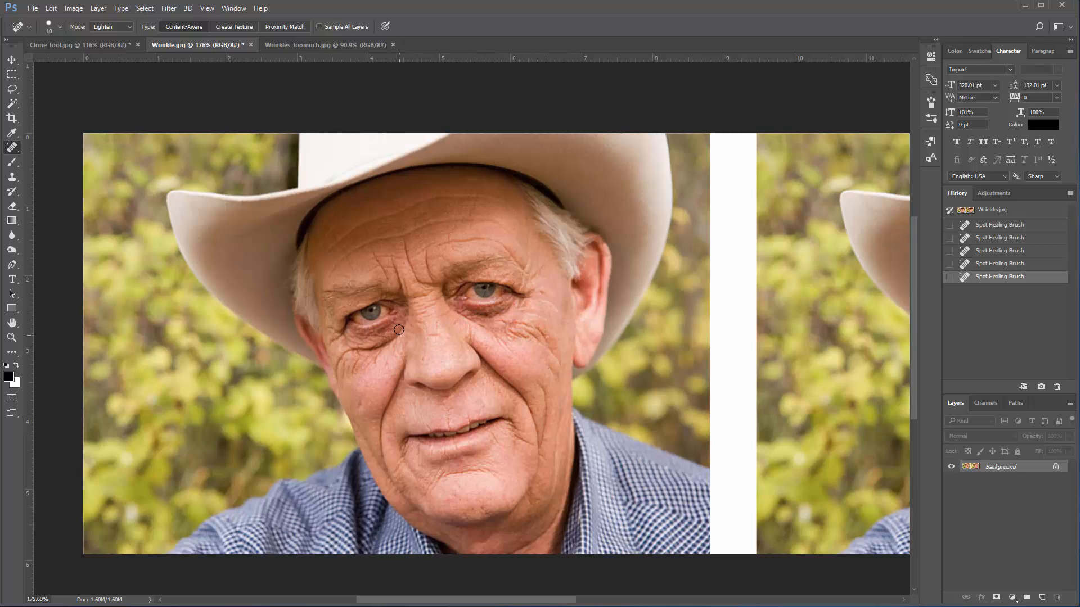
{"action": "mouse_move", "coordinate": [405, 321]}
{"action": "left_mouse_down"}
{"action": "mouse_move", "coordinate": [406, 333]}
{"action": "mouse_move", "coordinate": [344, 355]}
{"action": "mouse_move", "coordinate": [332, 375]}
{"action": "left_mouse_up"}
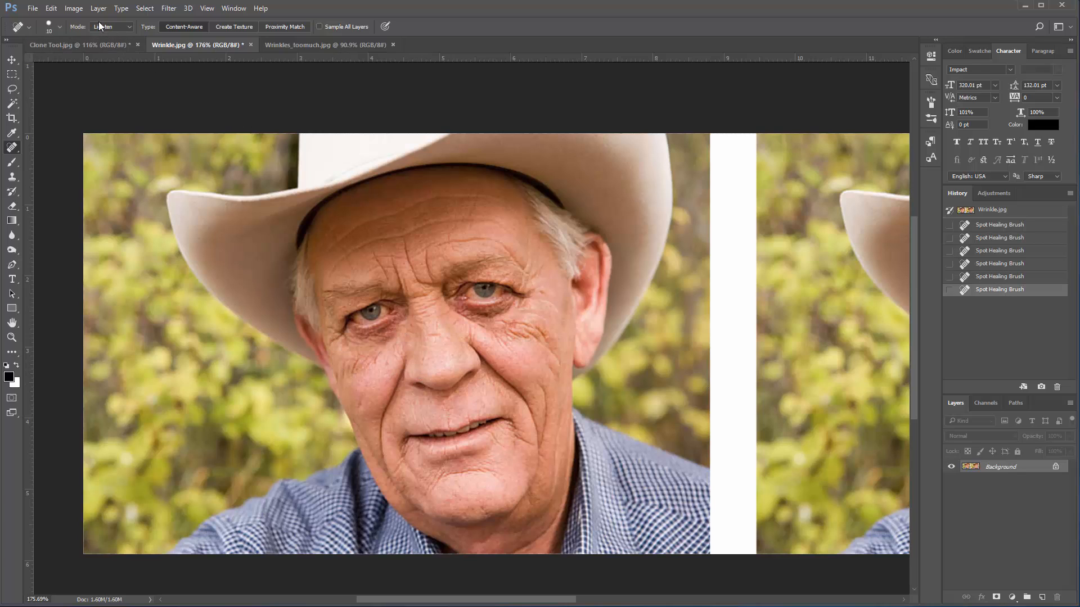
Step: Set the healing mode to Normal and heal the fine wrinkles on the upper cheek away from the visible ear
{"action": "left_click", "coordinate": [125, 25]}
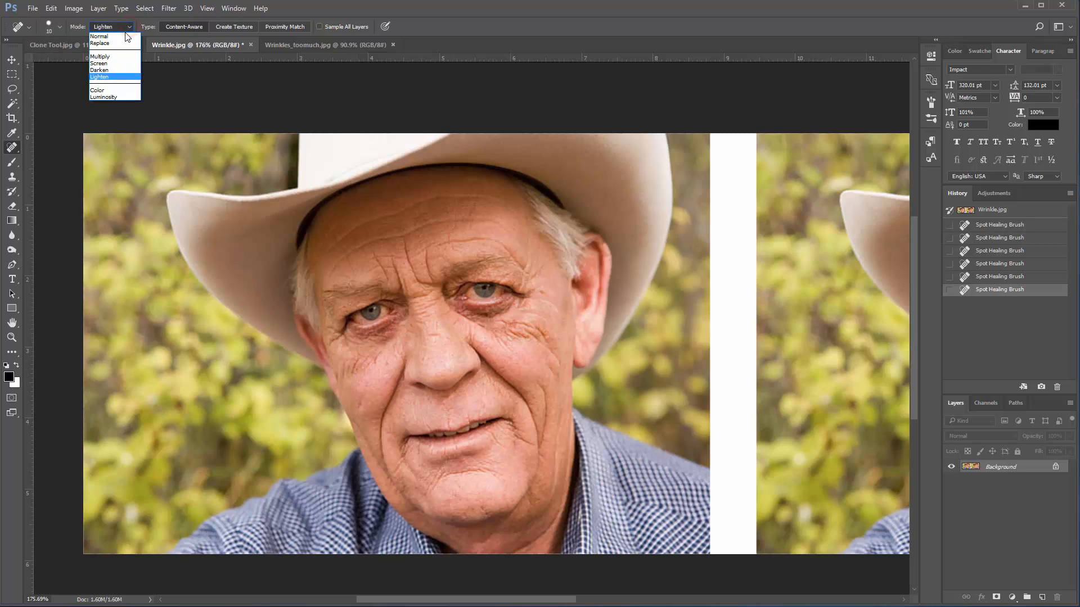
{"action": "left_click", "coordinate": [122, 41]}
{"action": "mouse_move", "coordinate": [378, 355]}
{"action": "left_mouse_down"}
{"action": "mouse_move", "coordinate": [360, 382]}
{"action": "mouse_move", "coordinate": [367, 374]}
{"action": "left_mouse_up"}
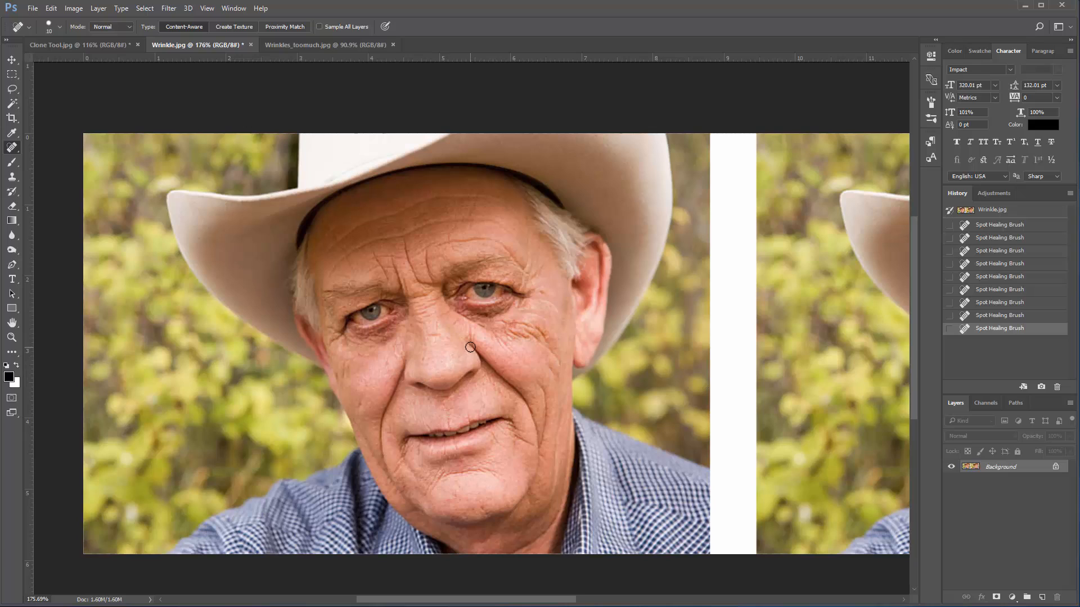
Step: Remove the smile line running from the nose past the mouth corner, enlarging the healing brush to 20
{"action": "mouse_move", "coordinate": [471, 346]}
{"action": "left_mouse_down"}
{"action": "mouse_move", "coordinate": [524, 400]}
{"action": "mouse_move", "coordinate": [546, 469]}
{"action": "left_mouse_up"}
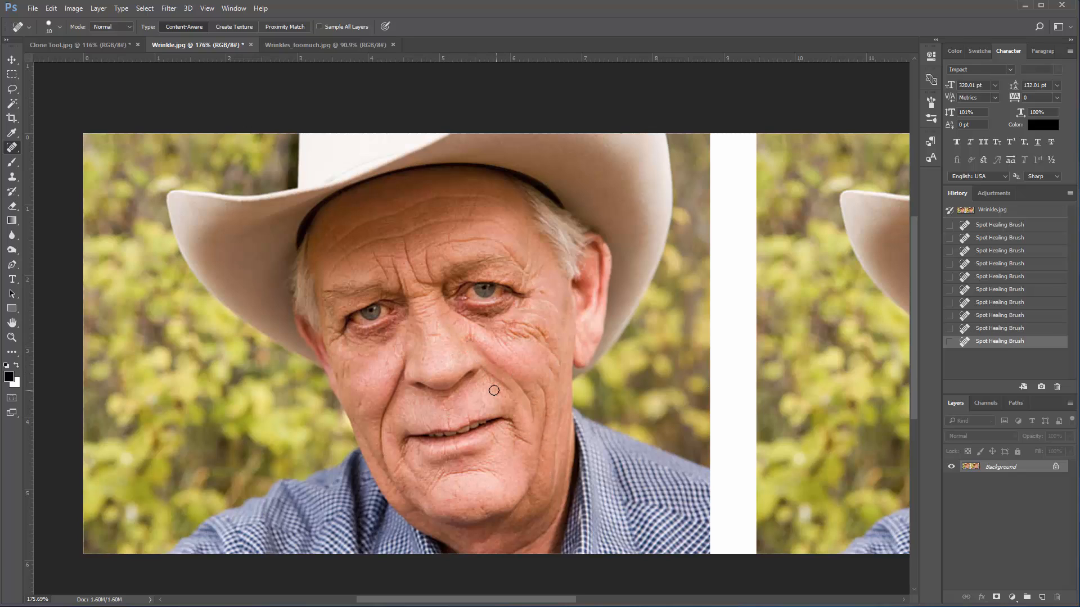
{"action": "key", "text": "ctrl+z"}
{"action": "key", "text": "bracketright"}
{"action": "key", "text": "bracketright"}
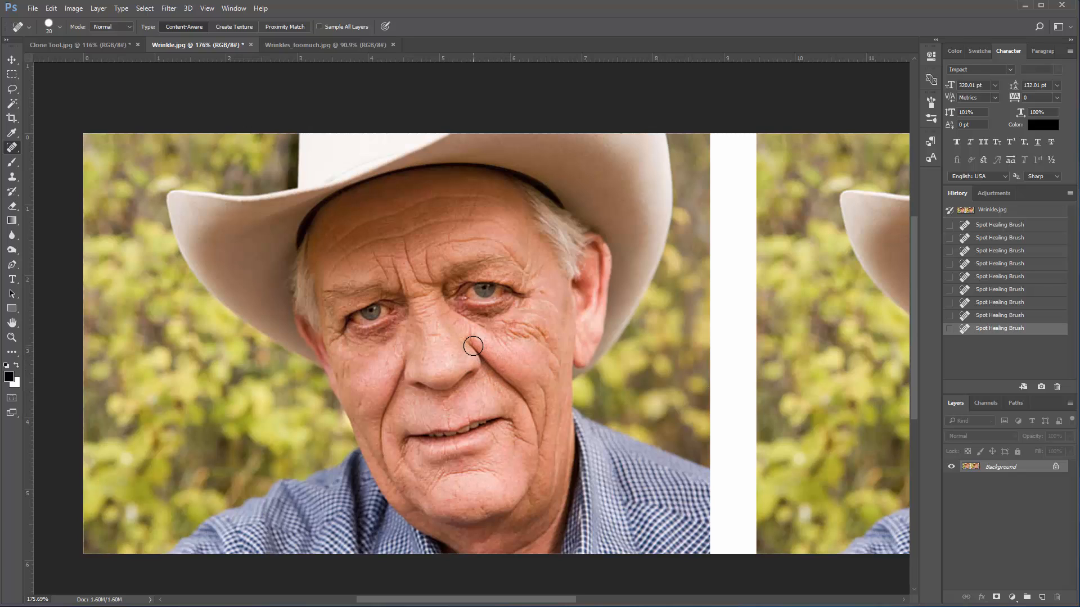
{"action": "mouse_move", "coordinate": [472, 345]}
{"action": "left_mouse_down"}
{"action": "mouse_move", "coordinate": [515, 389]}
{"action": "mouse_move", "coordinate": [537, 446]}
{"action": "left_mouse_up"}
{"action": "left_click_drag", "start_coordinate": [481, 352], "coordinate": [506, 376]}
{"action": "left_click", "coordinate": [484, 359]}
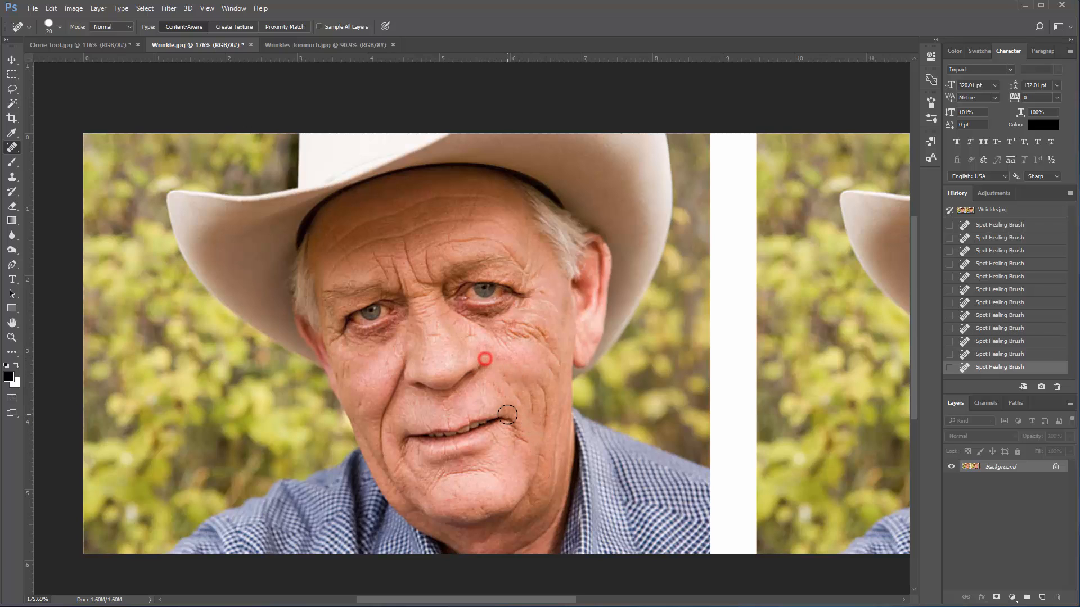
{"action": "left_click", "coordinate": [483, 357]}
Step: Heal the long cheek creases and the remaining wrinkles below the ear-side eye in Normal mode
{"action": "left_click_drag", "start_coordinate": [539, 384], "coordinate": [554, 456]}
{"action": "left_click", "coordinate": [528, 394]}
{"action": "left_click", "coordinate": [541, 389]}
{"action": "left_click_drag", "start_coordinate": [541, 389], "coordinate": [539, 452]}
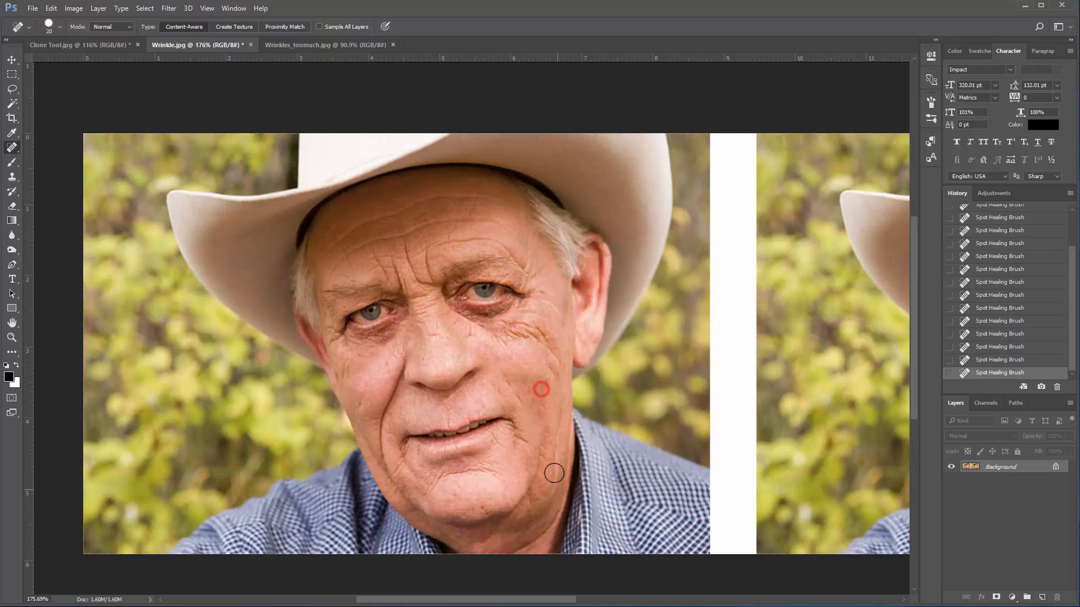
{"action": "left_click", "coordinate": [508, 386]}
{"action": "left_click", "coordinate": [521, 326]}
{"action": "left_click", "coordinate": [538, 331]}
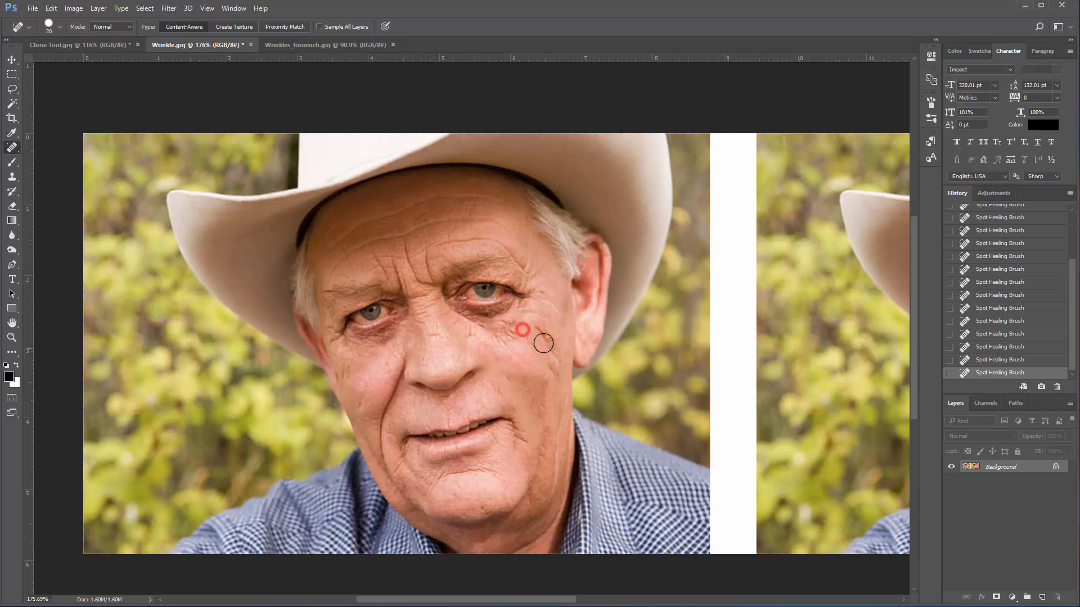
Step: Set the healing mode to Lighten, shrink the brush, and heal the forehead lines and the creases between the eyebrows
{"action": "left_click", "coordinate": [129, 26]}
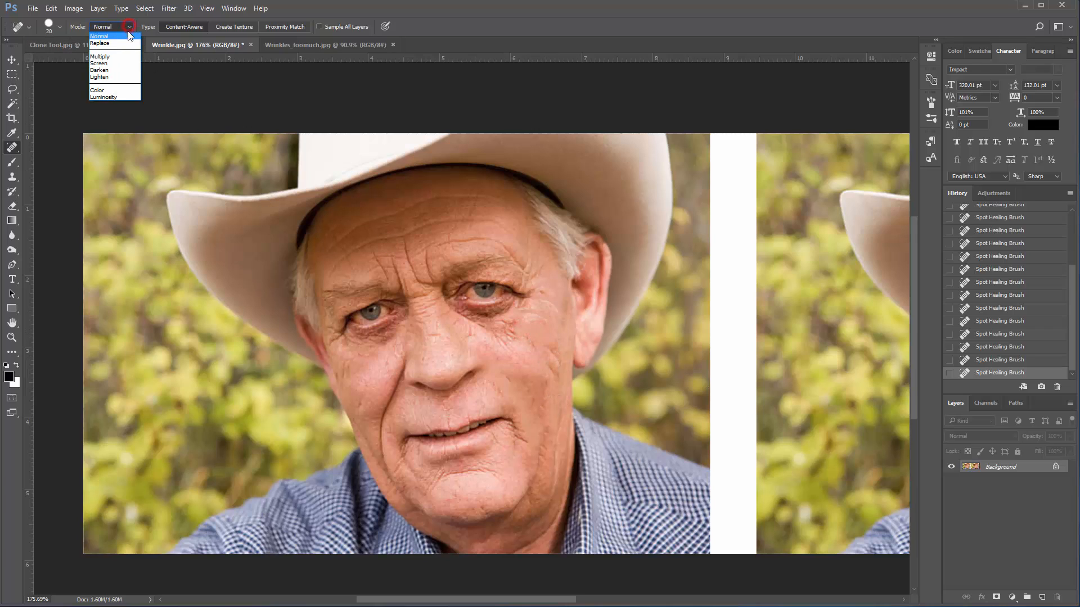
{"action": "left_click", "coordinate": [116, 77]}
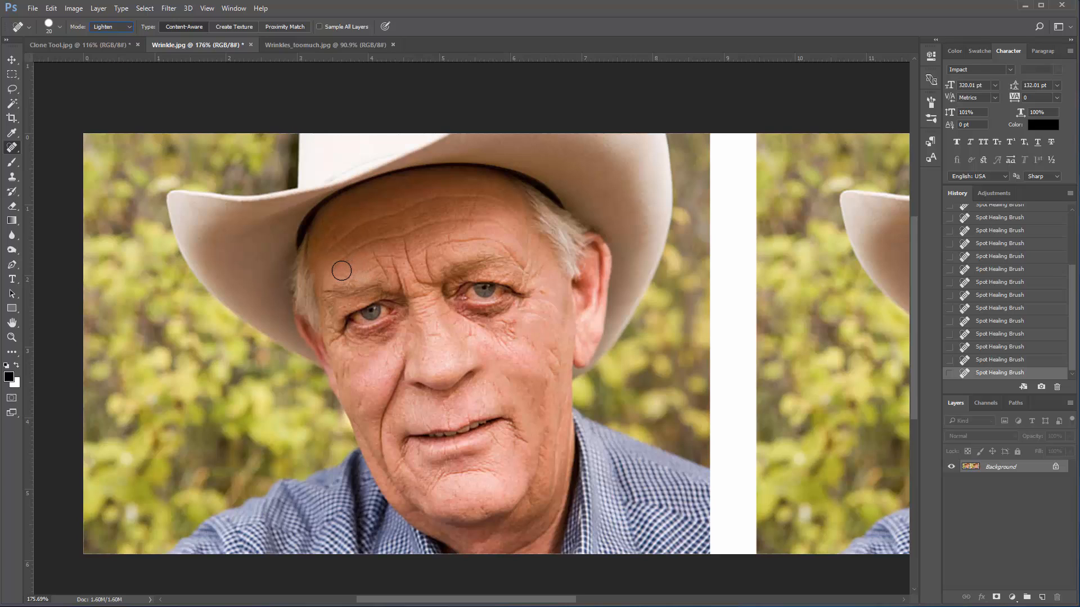
{"action": "left_click", "coordinate": [360, 256]}
{"action": "key", "text": "bracketleft"}
{"action": "key", "text": "bracketleft"}
{"action": "left_click", "coordinate": [336, 265]}
{"action": "left_click_drag", "start_coordinate": [352, 246], "coordinate": [494, 218]}
{"action": "mouse_move", "coordinate": [333, 247]}
{"action": "left_mouse_down"}
{"action": "mouse_move", "coordinate": [424, 204]}
{"action": "mouse_move", "coordinate": [504, 197]}
{"action": "left_mouse_up"}
{"action": "mouse_move", "coordinate": [442, 245]}
{"action": "left_mouse_down"}
{"action": "mouse_move", "coordinate": [509, 245]}
{"action": "mouse_move", "coordinate": [520, 260]}
{"action": "left_mouse_up"}
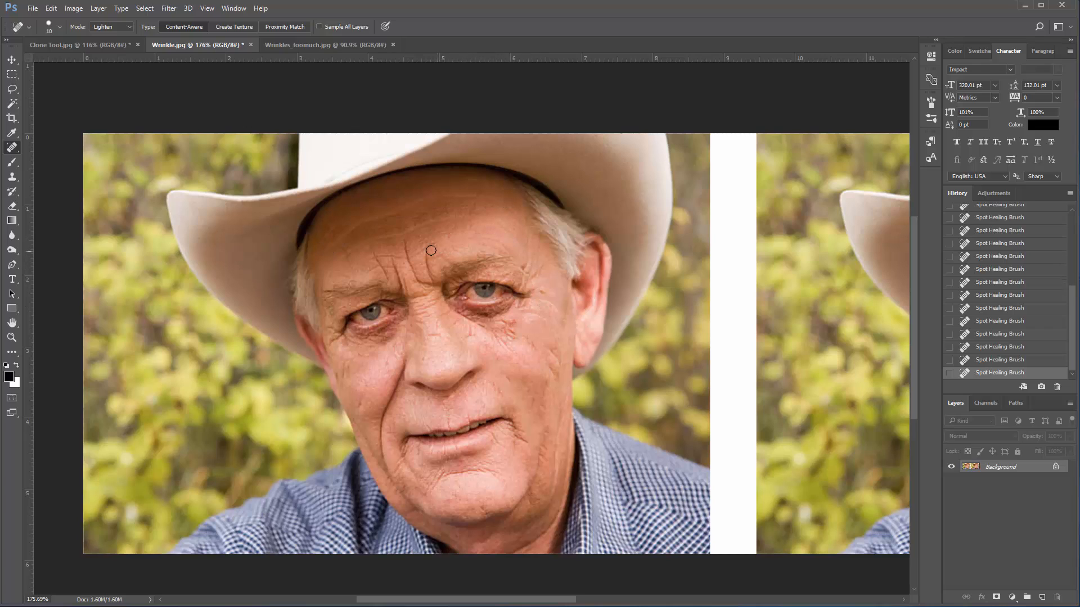
{"action": "mouse_move", "coordinate": [418, 254]}
{"action": "left_mouse_down"}
{"action": "mouse_move", "coordinate": [433, 282]}
{"action": "mouse_move", "coordinate": [404, 252]}
{"action": "mouse_move", "coordinate": [420, 290]}
{"action": "mouse_move", "coordinate": [400, 258]}
{"action": "mouse_move", "coordinate": [371, 257]}
{"action": "mouse_move", "coordinate": [388, 280]}
{"action": "mouse_move", "coordinate": [394, 260]}
{"action": "mouse_move", "coordinate": [403, 288]}
{"action": "left_mouse_up"}
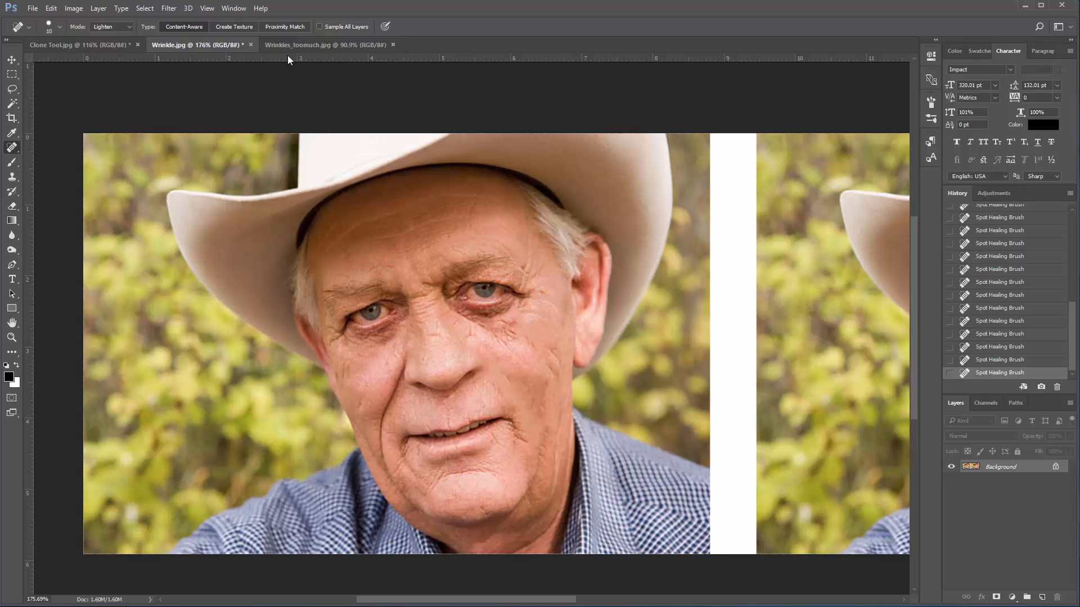
Step: Switch to Wrinkles_toomuch.jpg and examine both over-retouched portraits up close
{"action": "left_click", "coordinate": [304, 44]}
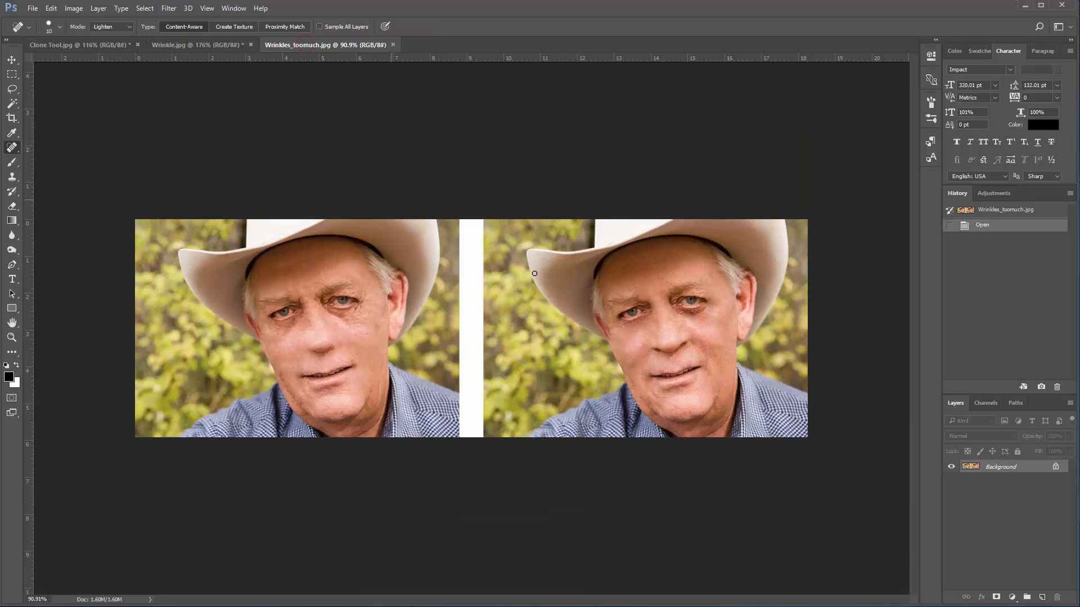
{"action": "scroll", "coordinate": [670, 390], "scroll_direction": "up", "scroll_amount": 4}
{"action": "left_click_drag", "start_coordinate": [776, 353], "coordinate": [535, 359]}
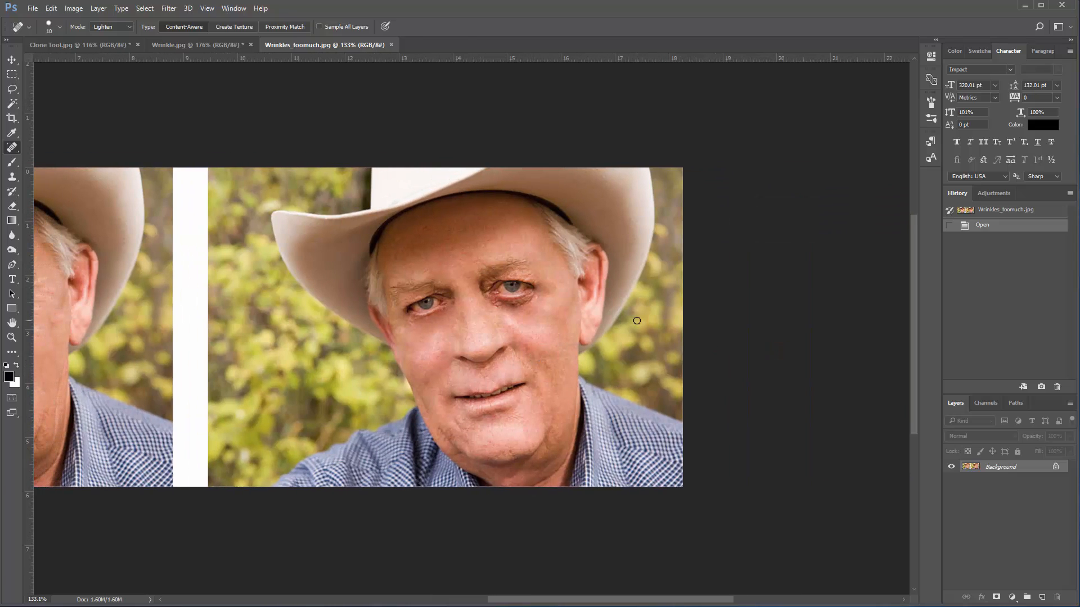
{"action": "scroll", "coordinate": [556, 310], "scroll_direction": "left", "scroll_amount": 8}
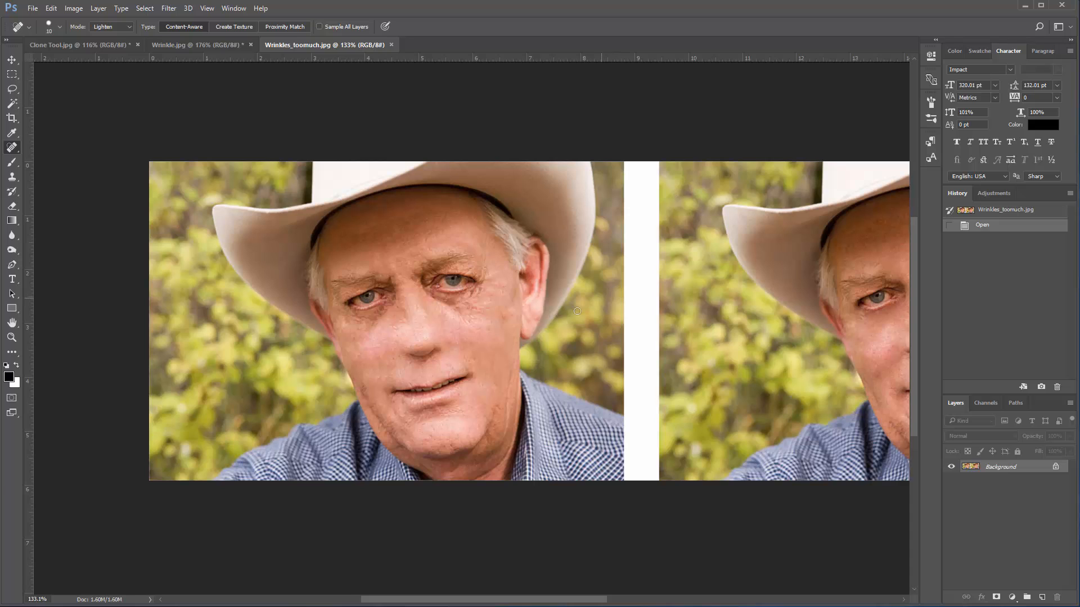
{"action": "key", "text": "ctrl+minus"}
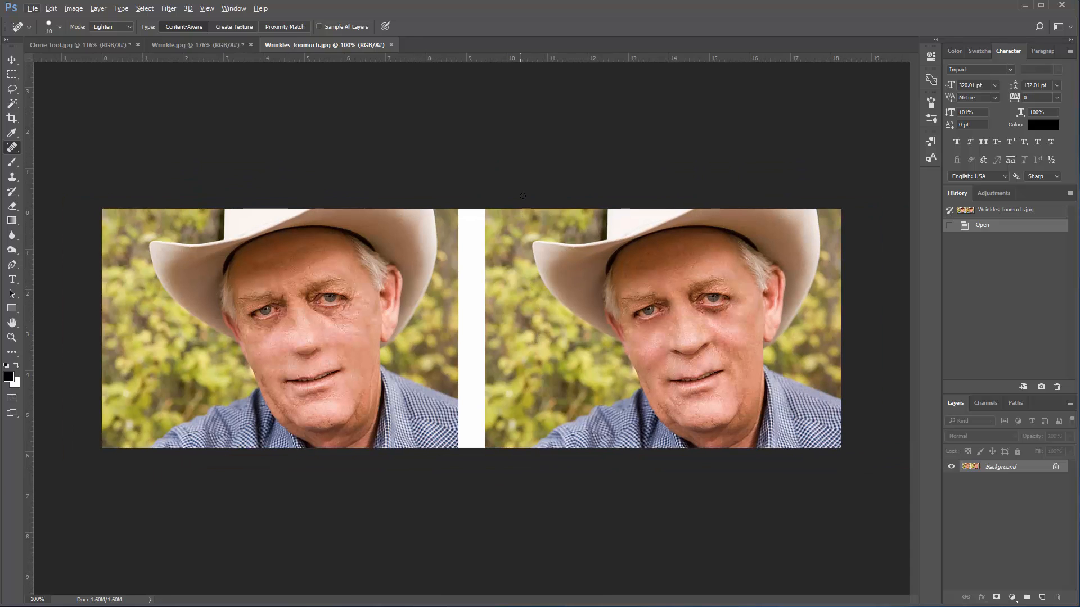
Step: Return to Wrinkle.jpg and revert its history to the first Spot Healing Brush stroke
{"action": "left_click", "coordinate": [196, 45]}
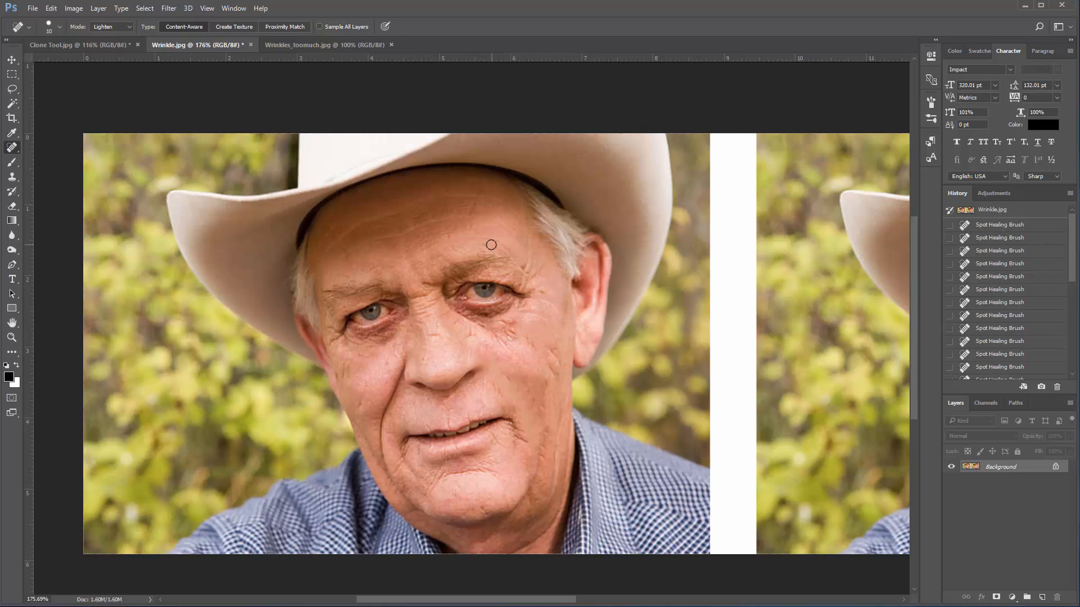
{"action": "left_click", "coordinate": [1011, 225]}
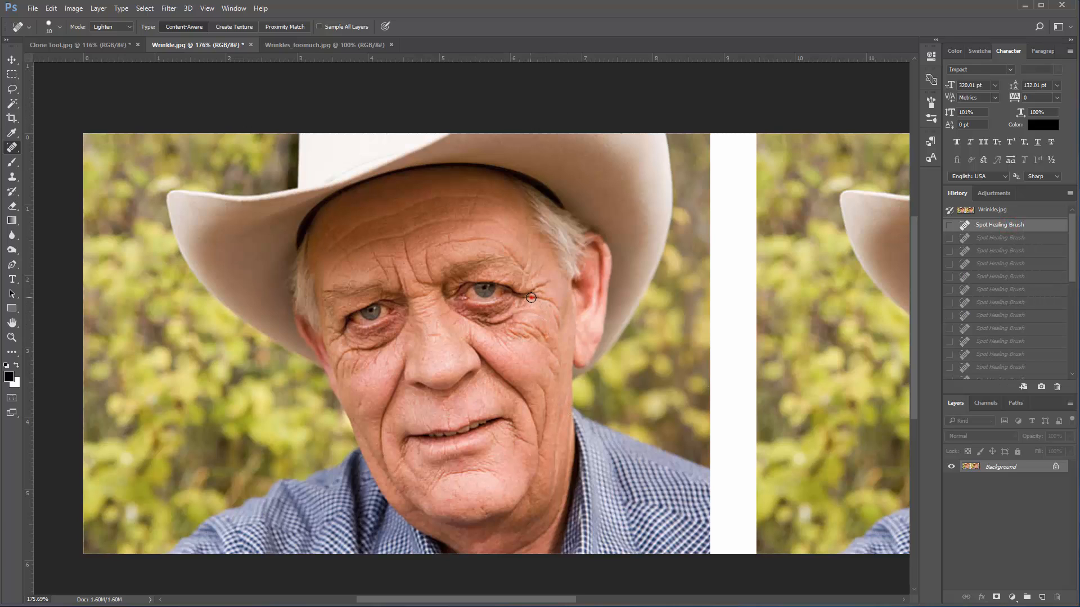
Step: Heal the crow's feet, the main forehead line, the creases between the eyebrows and the wrinkles under both eyes in Lighten mode
{"action": "mouse_move", "coordinate": [531, 298]}
{"action": "left_mouse_down"}
{"action": "mouse_move", "coordinate": [558, 308]}
{"action": "mouse_move", "coordinate": [503, 251]}
{"action": "mouse_move", "coordinate": [437, 245]}
{"action": "left_mouse_up"}
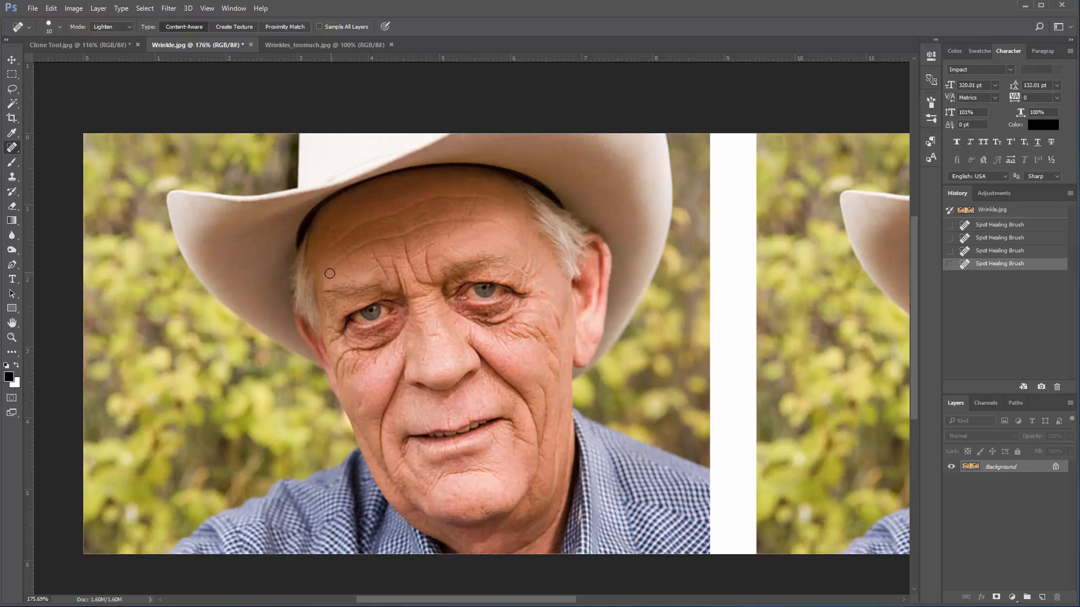
{"action": "mouse_move", "coordinate": [329, 273]}
{"action": "left_mouse_down"}
{"action": "mouse_move", "coordinate": [432, 226]}
{"action": "mouse_move", "coordinate": [507, 213]}
{"action": "left_mouse_up"}
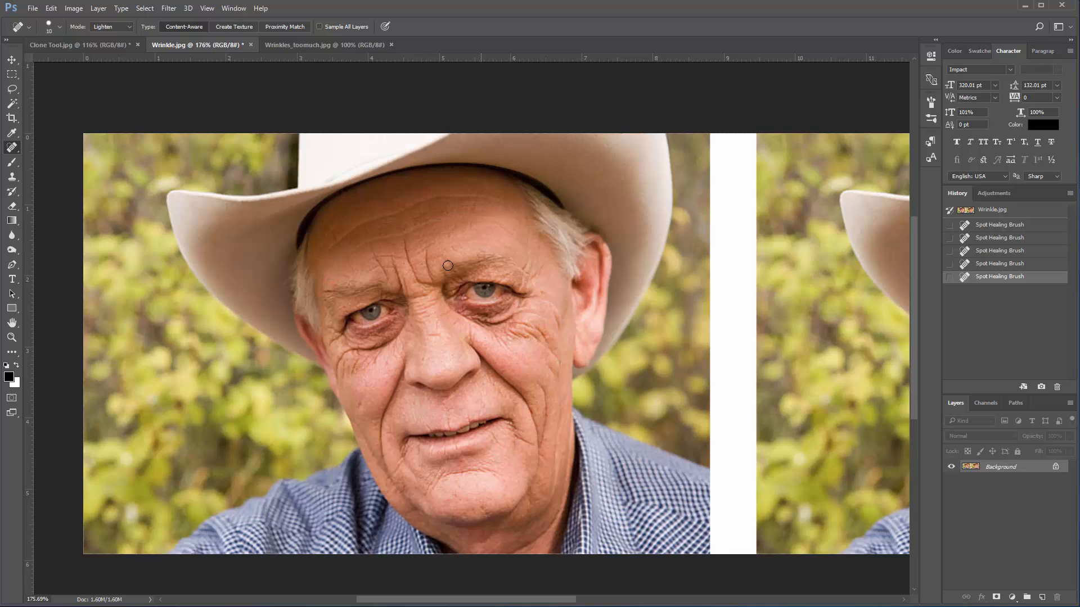
{"action": "mouse_move", "coordinate": [424, 246]}
{"action": "left_mouse_down"}
{"action": "mouse_move", "coordinate": [431, 279]}
{"action": "mouse_move", "coordinate": [417, 283]}
{"action": "left_mouse_up"}
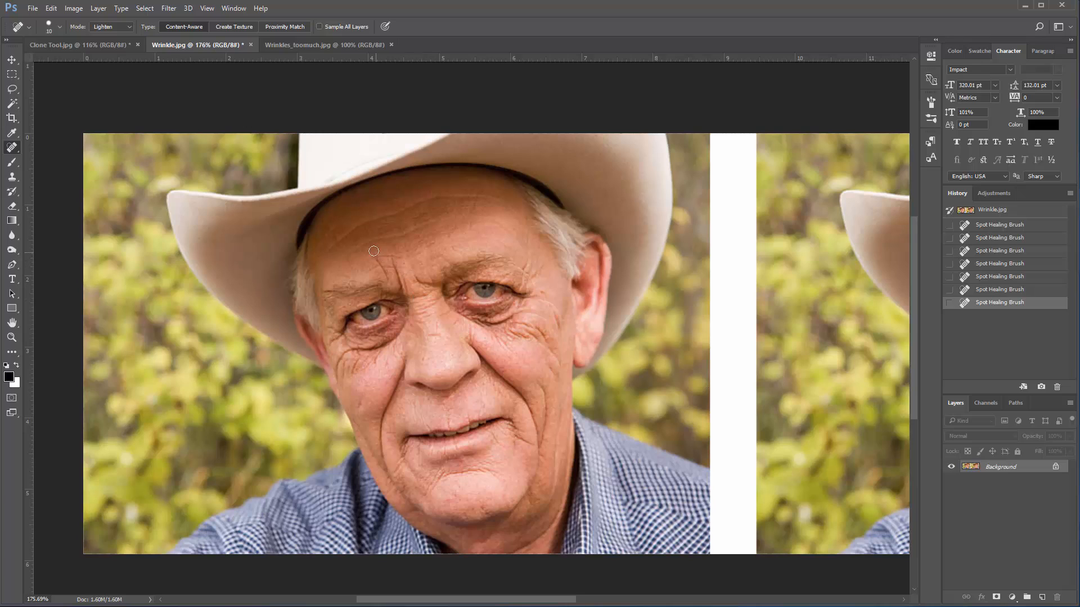
{"action": "left_click_drag", "start_coordinate": [374, 250], "coordinate": [387, 283]}
{"action": "left_click_drag", "start_coordinate": [394, 257], "coordinate": [398, 275]}
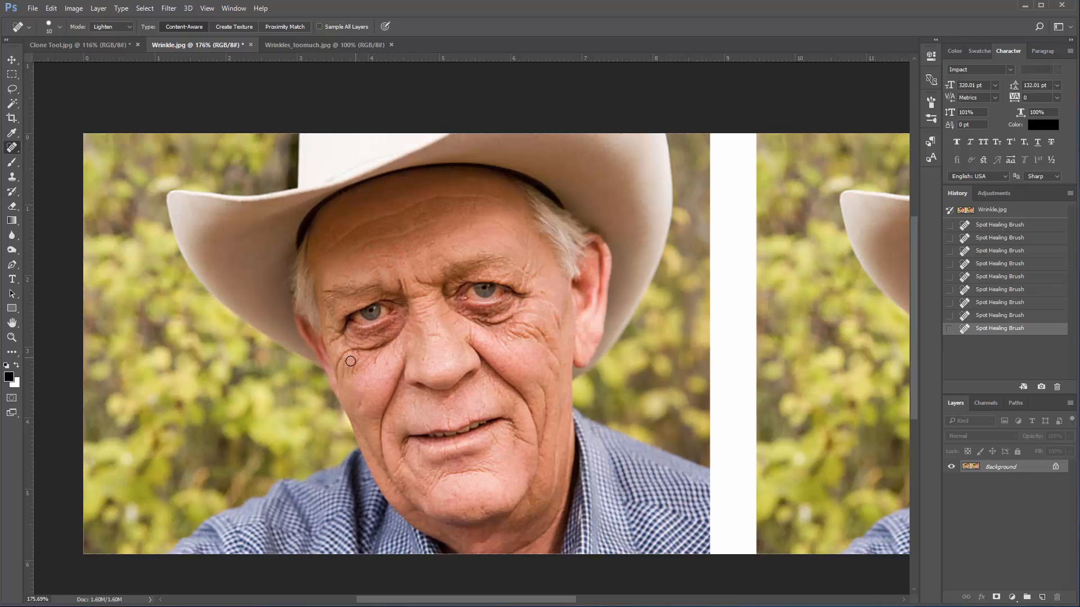
{"action": "mouse_move", "coordinate": [337, 374]}
{"action": "left_mouse_down"}
{"action": "mouse_move", "coordinate": [348, 351]}
{"action": "mouse_move", "coordinate": [406, 331]}
{"action": "mouse_move", "coordinate": [515, 323]}
{"action": "left_mouse_up"}
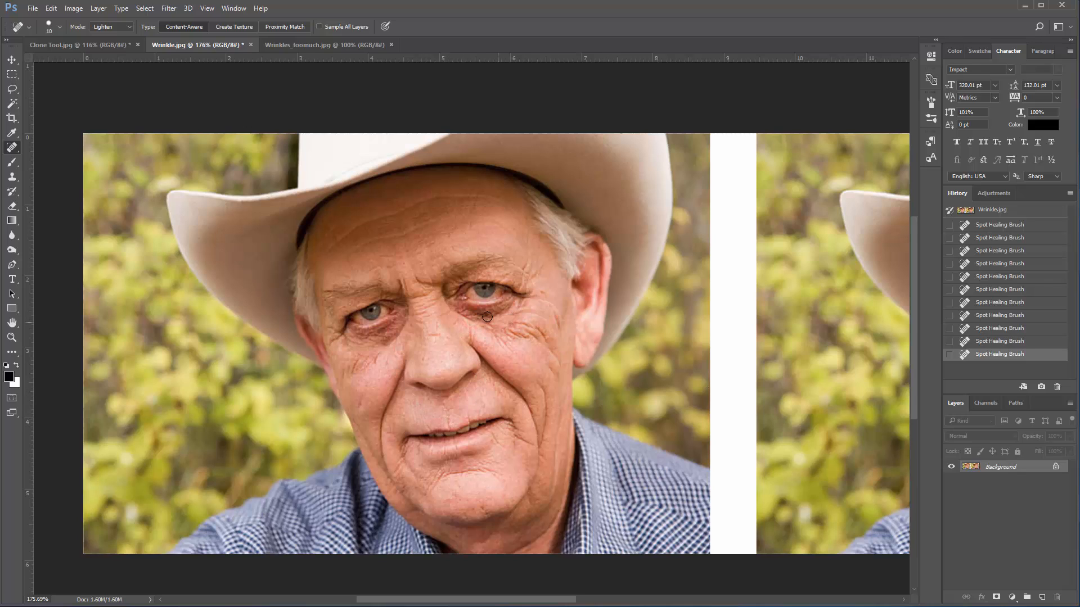
{"action": "left_click_drag", "start_coordinate": [411, 279], "coordinate": [431, 281]}
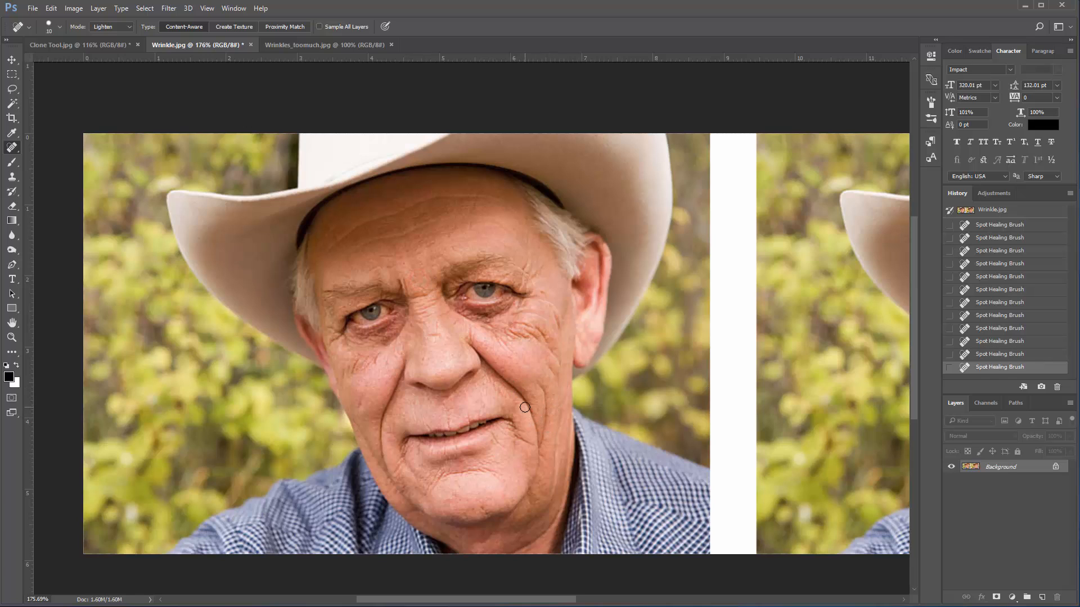
Step: Heal the wrinkles beside the mouth corners, the lower cheek crease and the lines across the chin
{"action": "scroll", "coordinate": [532, 408], "scroll_direction": "down", "scroll_amount": 2}
{"action": "scroll", "coordinate": [514, 429], "scroll_direction": "up", "scroll_amount": 3}
{"action": "left_click_drag", "start_coordinate": [571, 374], "coordinate": [513, 356]}
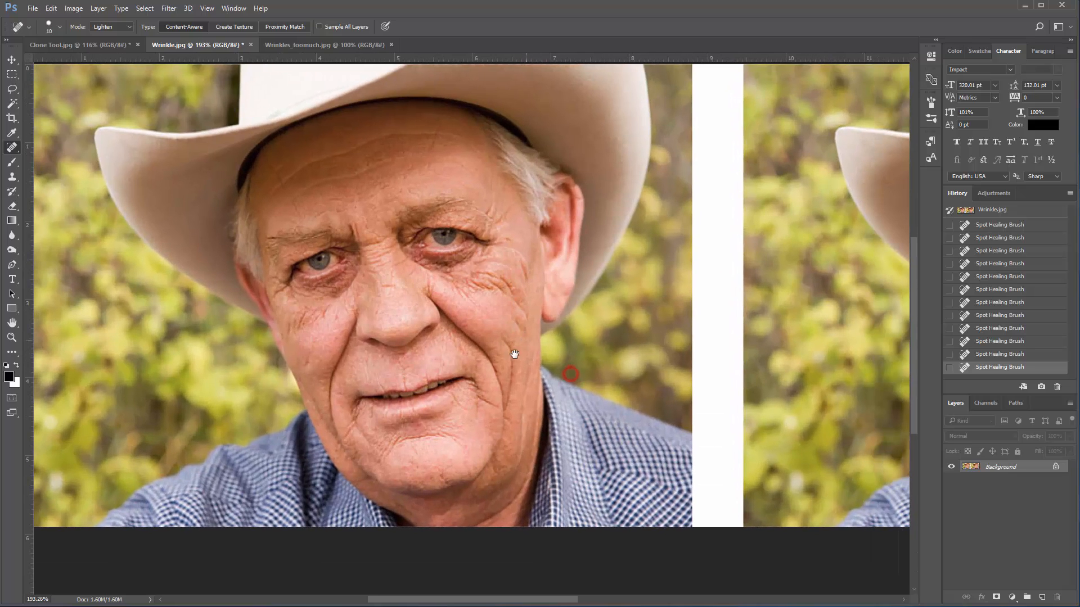
{"action": "left_click", "coordinate": [472, 388]}
{"action": "left_click_drag", "start_coordinate": [474, 392], "coordinate": [504, 407]}
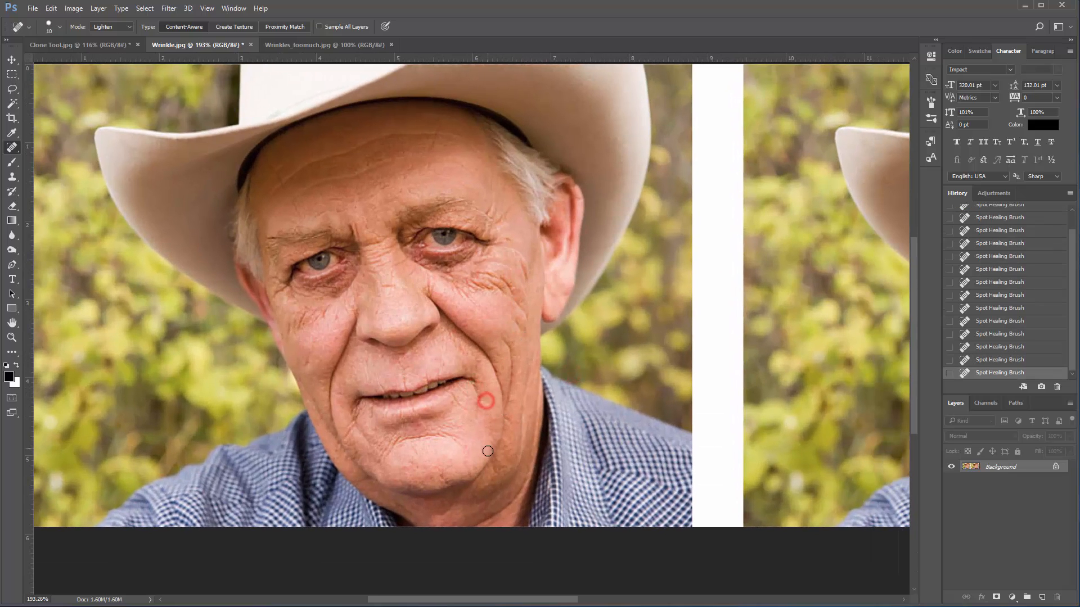
{"action": "left_click_drag", "start_coordinate": [508, 402], "coordinate": [508, 403]}
{"action": "left_click", "coordinate": [356, 416]}
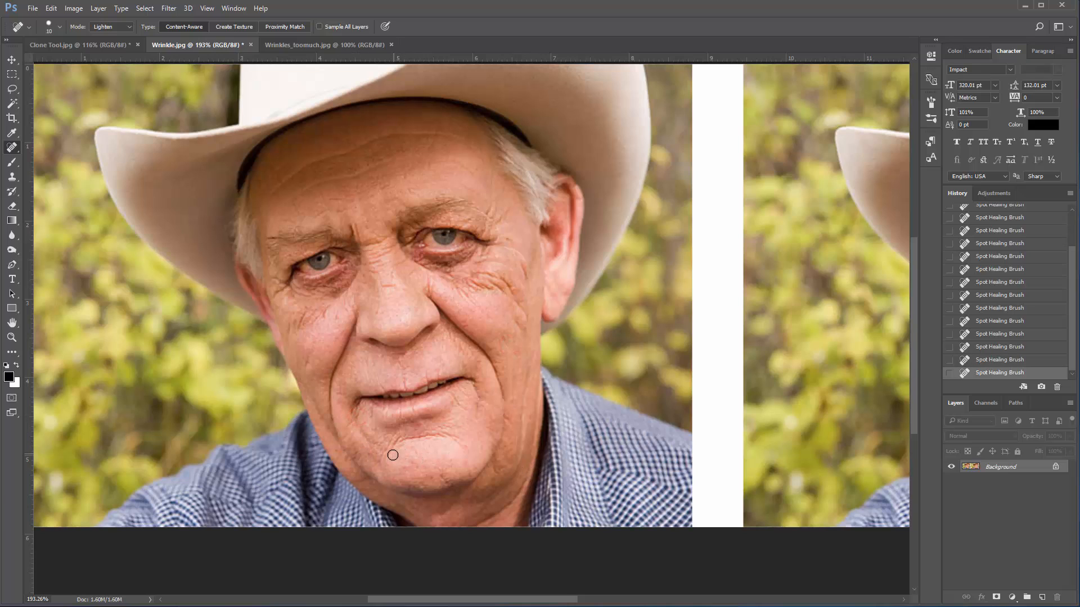
{"action": "mouse_move", "coordinate": [385, 459]}
{"action": "left_mouse_down"}
{"action": "mouse_move", "coordinate": [411, 430]}
{"action": "mouse_move", "coordinate": [480, 456]}
{"action": "left_mouse_up"}
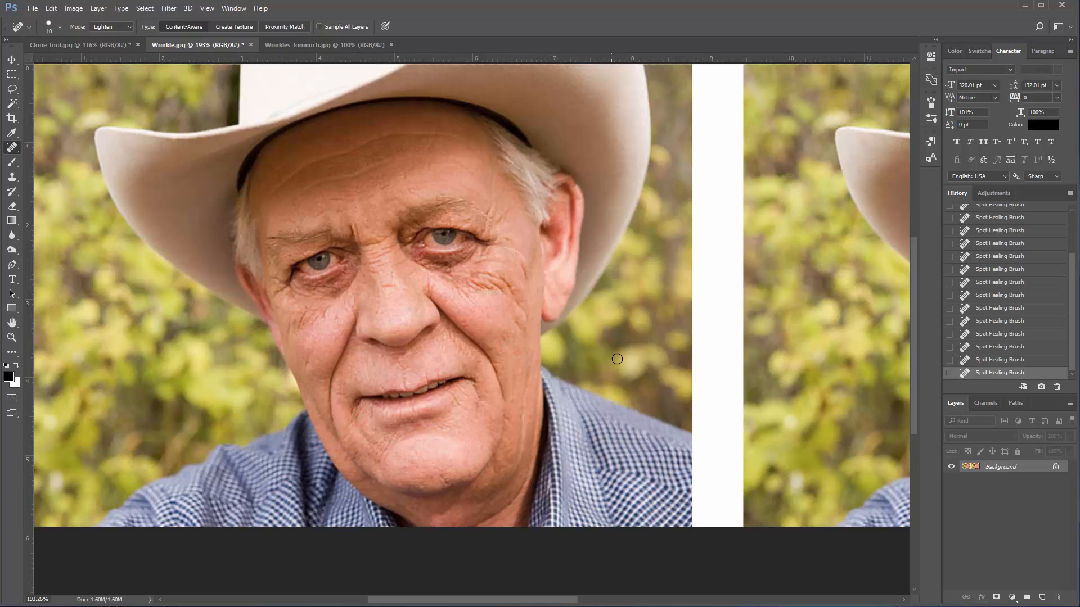